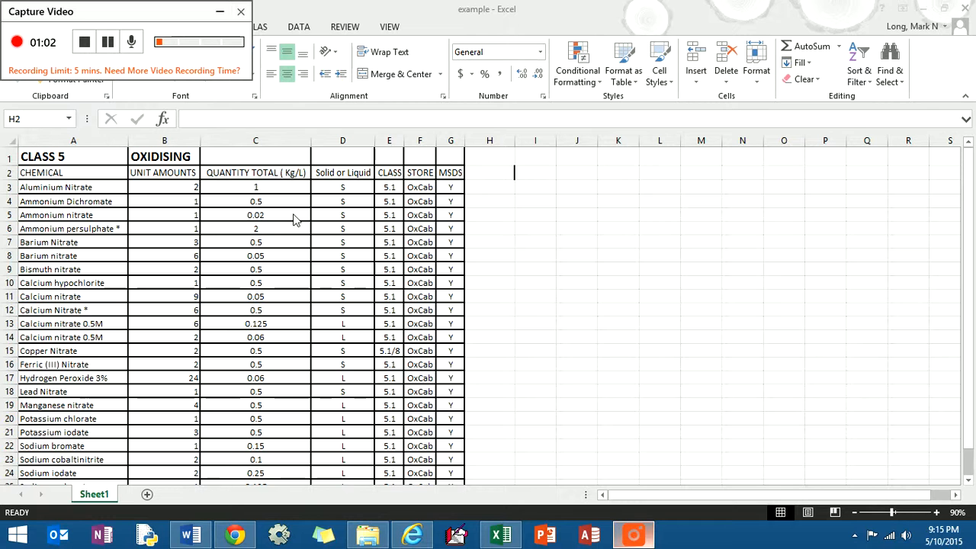
- Replace the UNIT AMOUNTS header in cell B2 with "Quantity of Stock"
{"action": "left_click", "coordinate": [221, 15]}
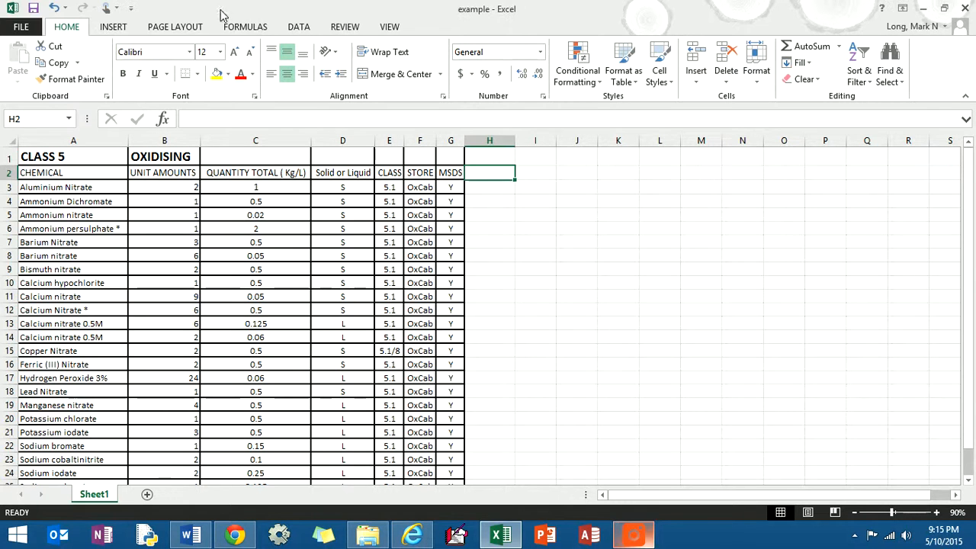
{"action": "left_click", "coordinate": [182, 179]}
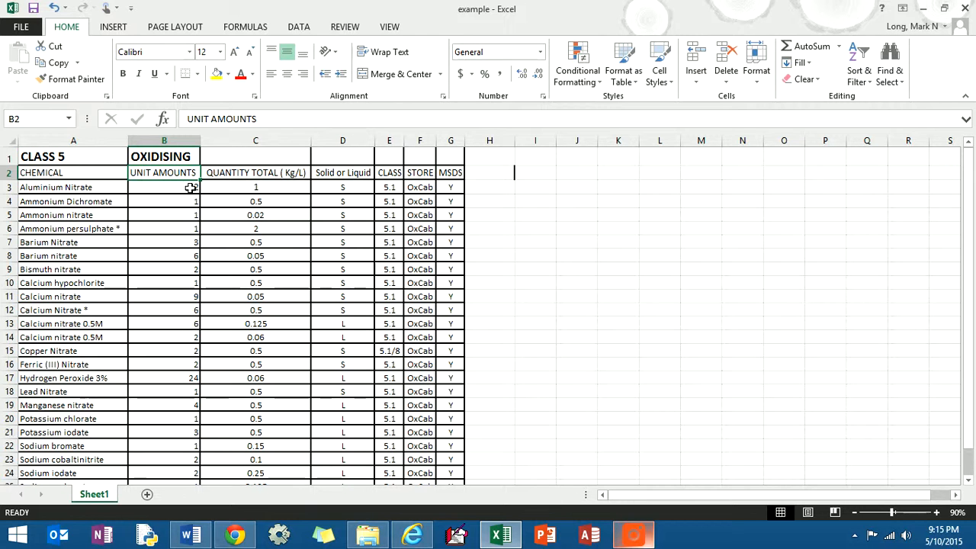
{"action": "type", "text": "Quantity"}
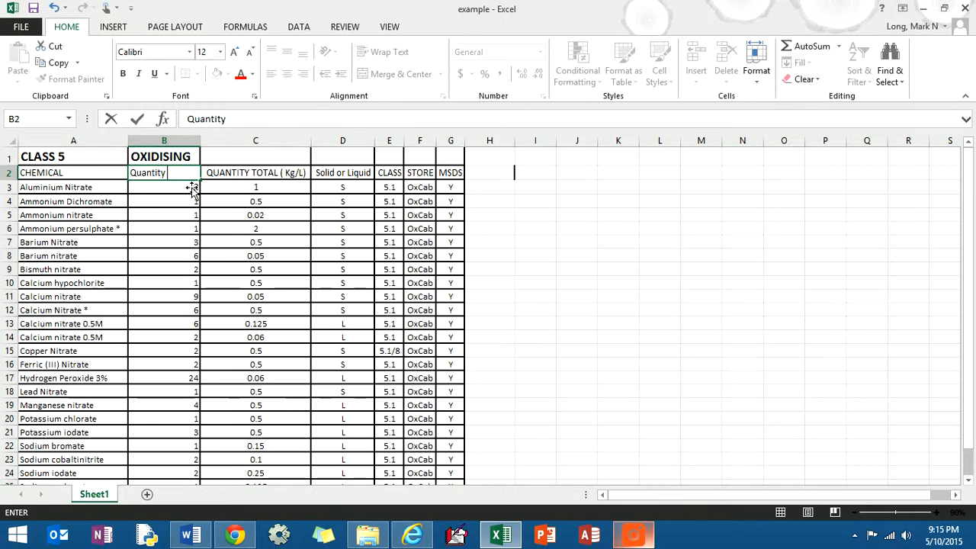
{"action": "type", "text": " of Stock"}
{"action": "key", "text": "Tab"}
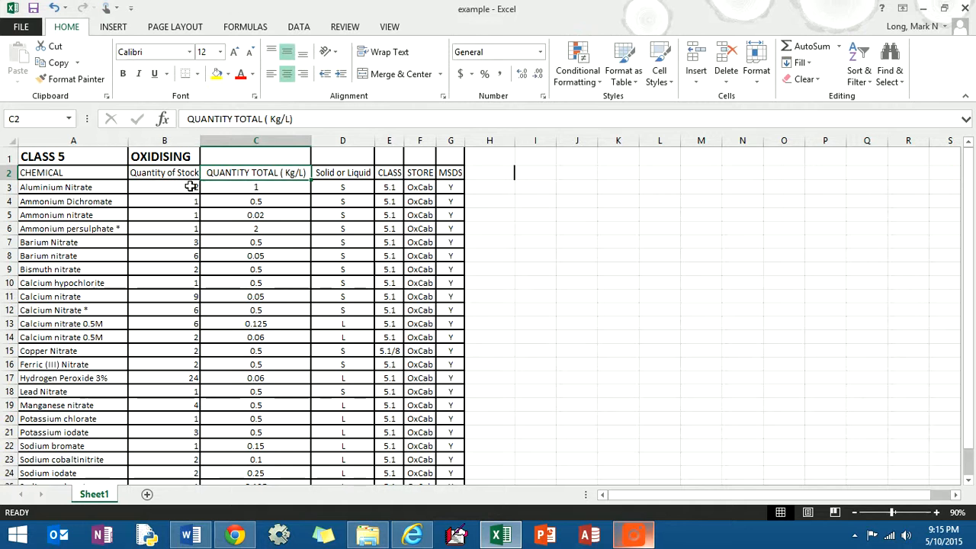
- Replace the header in cell C2 with "Quantity in Kg/L"
{"action": "type", "text": "Quanti"}
{"action": "key", "text": "BackSpace"}
{"action": "key", "text": "BackSpace"}
{"action": "key", "text": "BackSpace"}
{"action": "type", "text": "ntity in"}
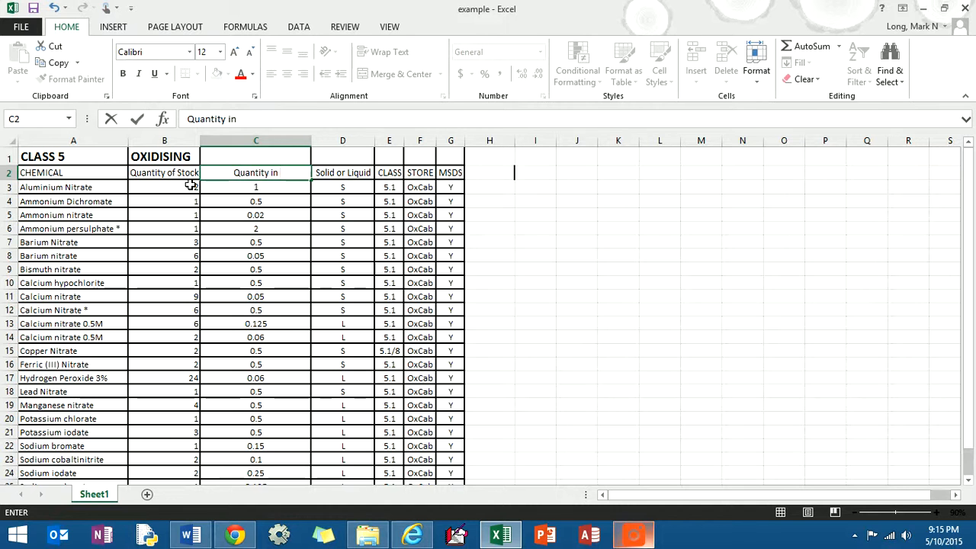
{"action": "type", "text": " Kg/L"}
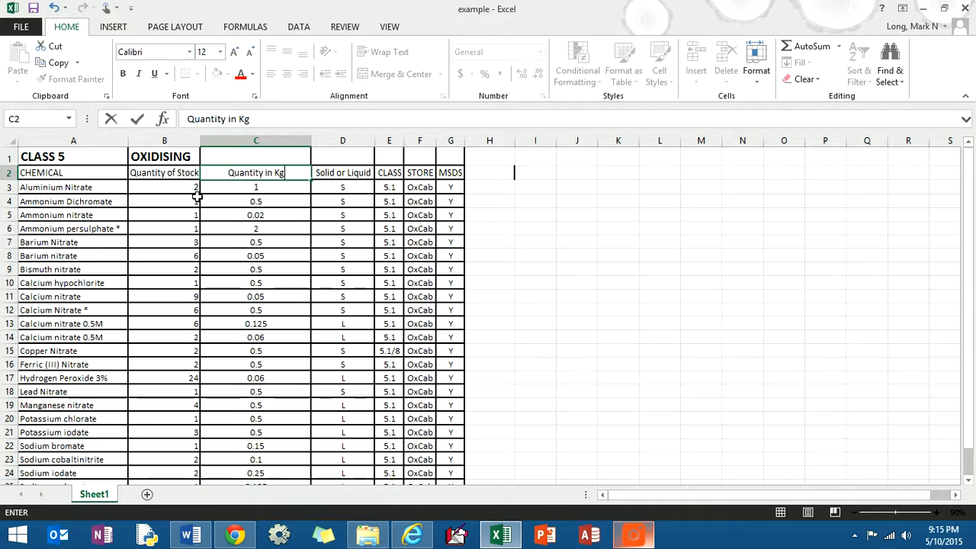
{"action": "left_click", "coordinate": [294, 191]}
- Add a new column header "Low Stock?" in cell H2, beside the MSDS column
{"action": "left_click", "coordinate": [485, 177]}
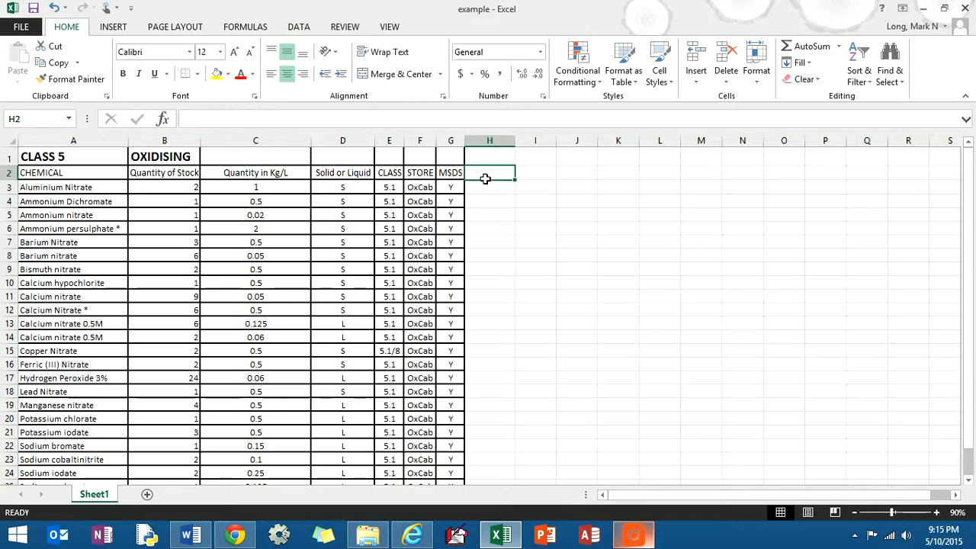
{"action": "type", "text": "L"}
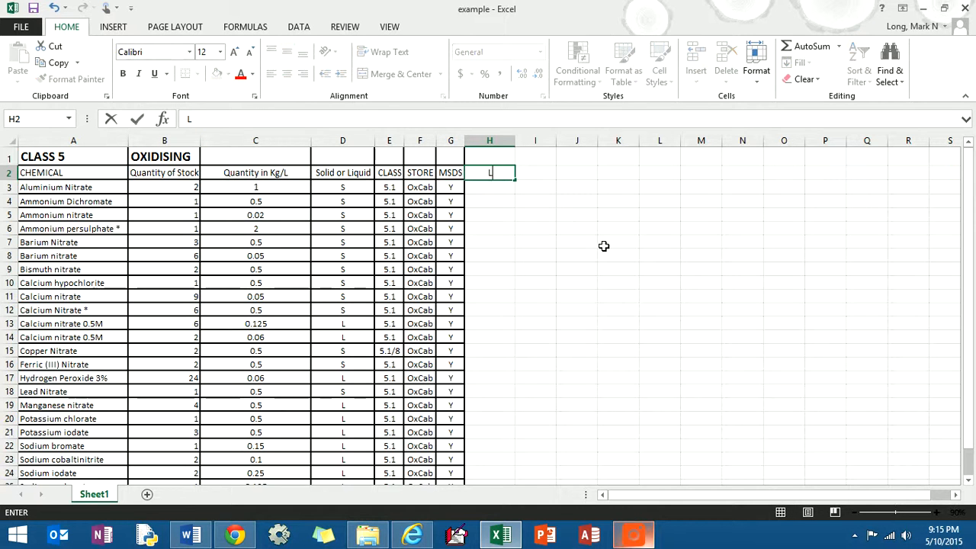
{"action": "type", "text": "ow Stock?"}
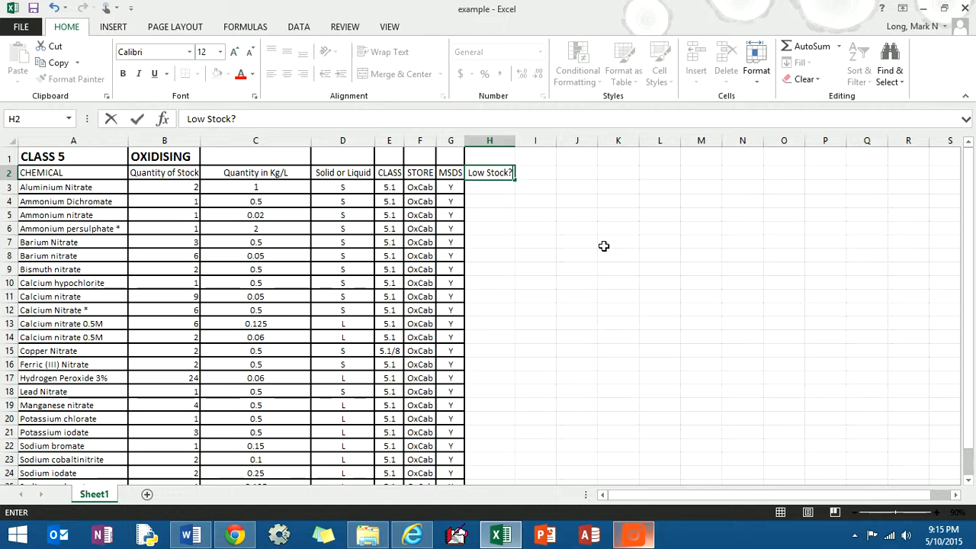
{"action": "key", "text": "Return"}
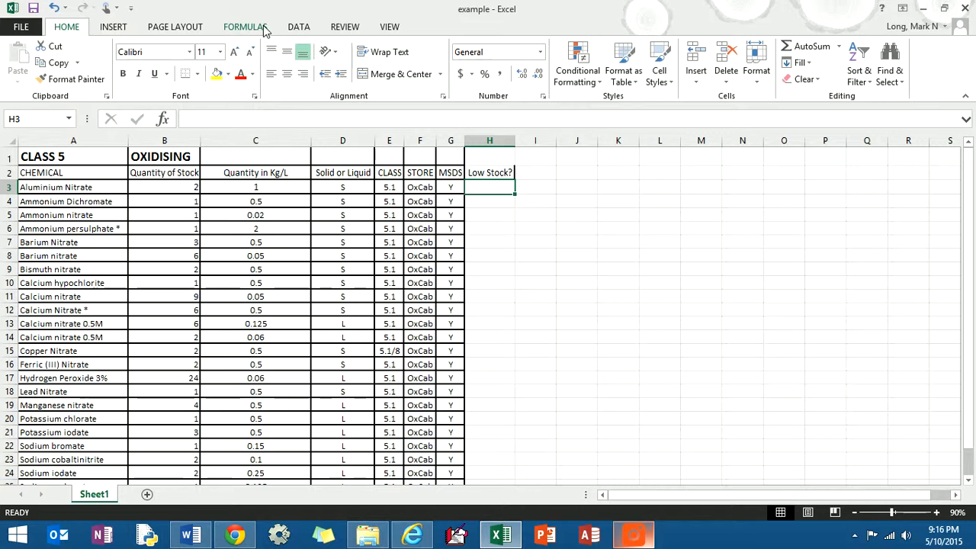
{"action": "left_click", "coordinate": [633, 535]}
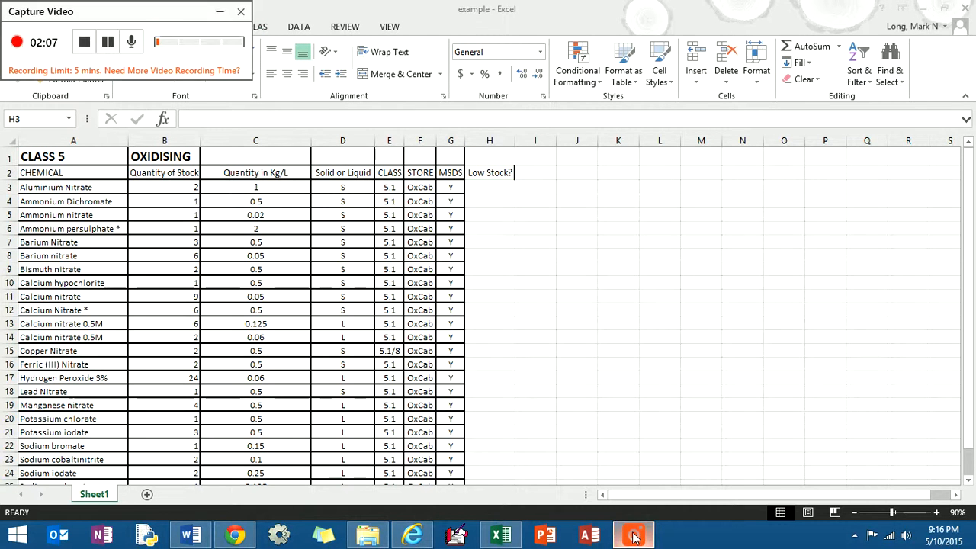
{"action": "left_click", "coordinate": [219, 11]}
- Enter the sample numbers 5, 6, 7, 4, 3 and 2 down cells K2 to K7
{"action": "left_click", "coordinate": [236, 26]}
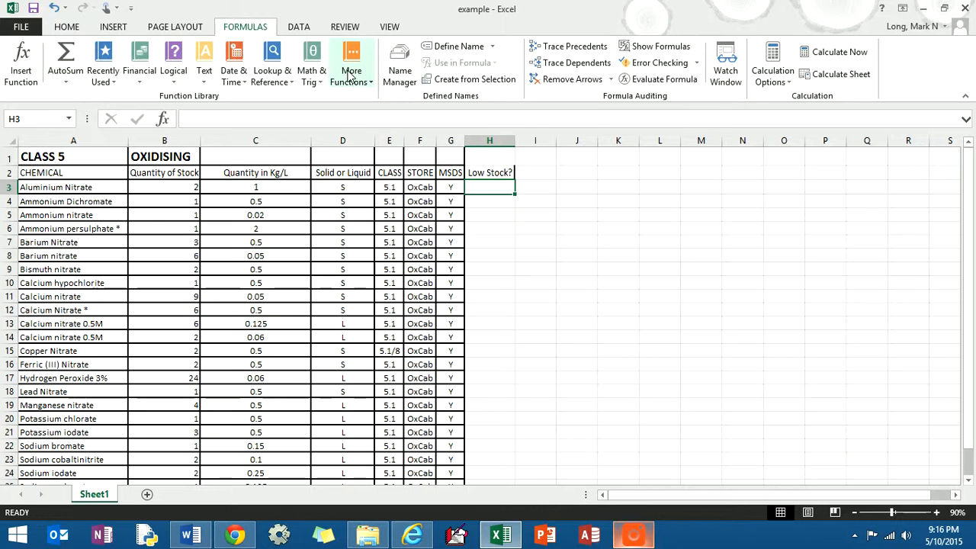
{"action": "left_click", "coordinate": [589, 177]}
{"action": "key", "text": "Right"}
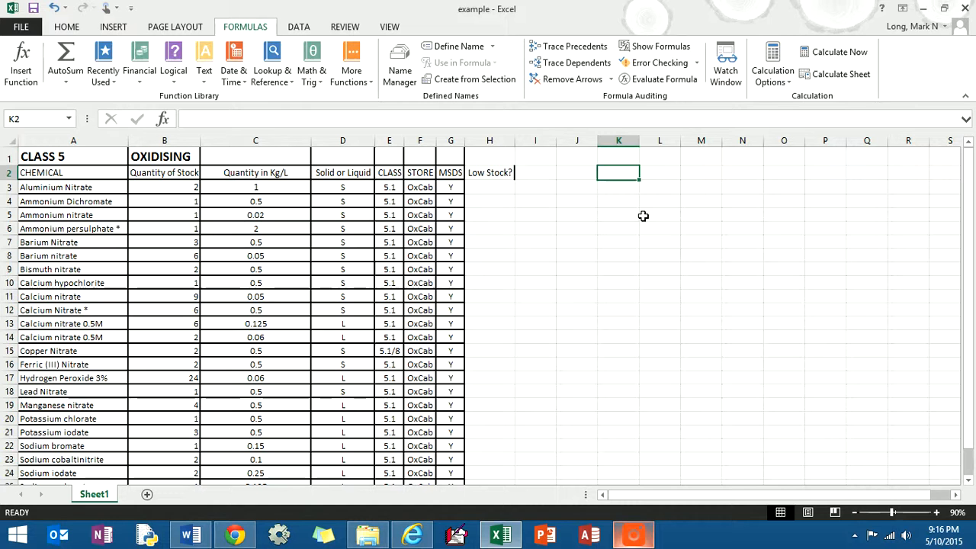
{"action": "type", "text": "5 6 7"}
{"action": "key", "text": "Return"}
{"action": "type", "text": "4 3 2"}
{"action": "key", "text": "Return"}
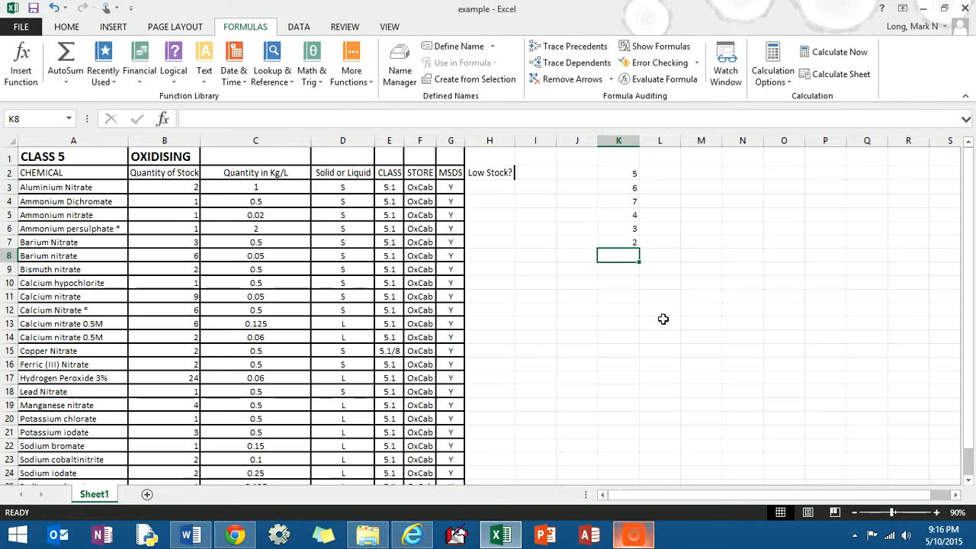
{"action": "left_click", "coordinate": [25, 82]}
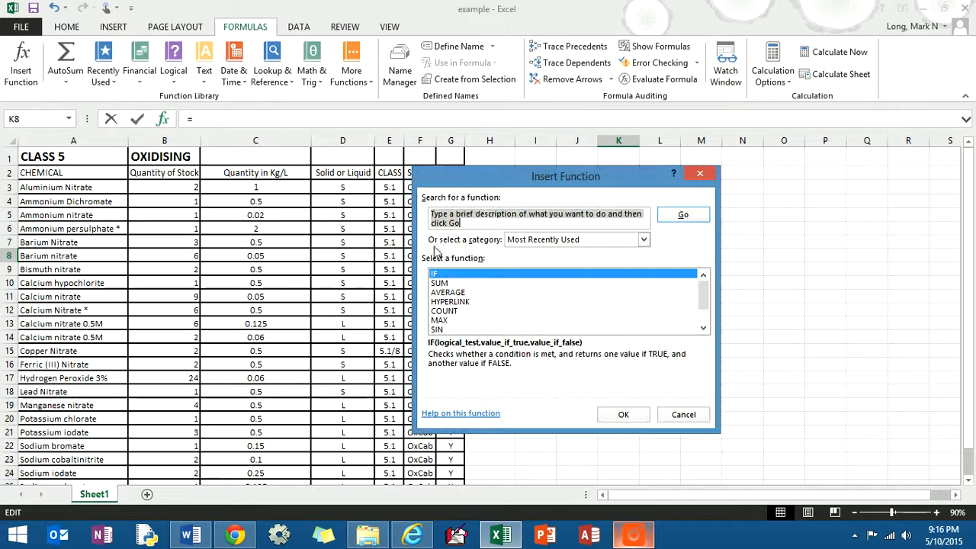
{"action": "left_click", "coordinate": [470, 284]}
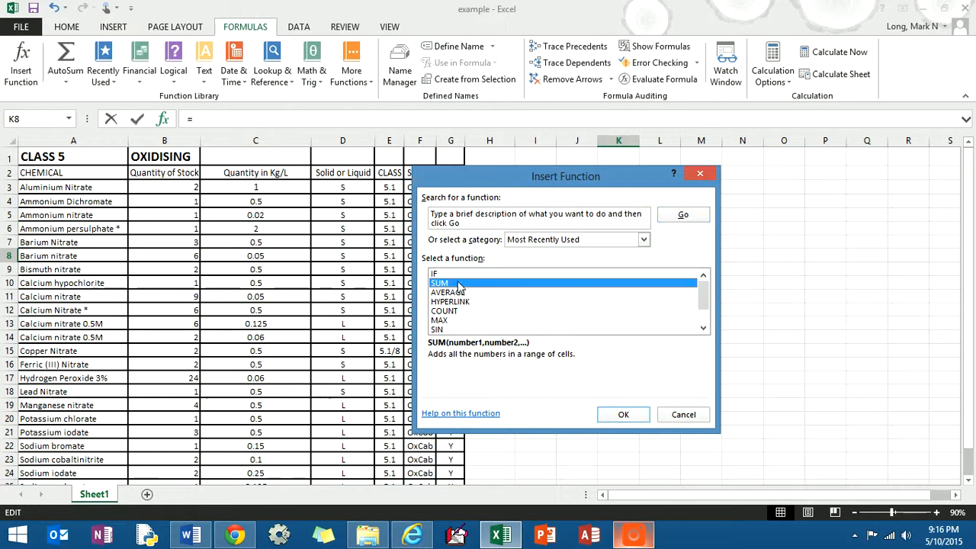
{"action": "left_click", "coordinate": [621, 414]}
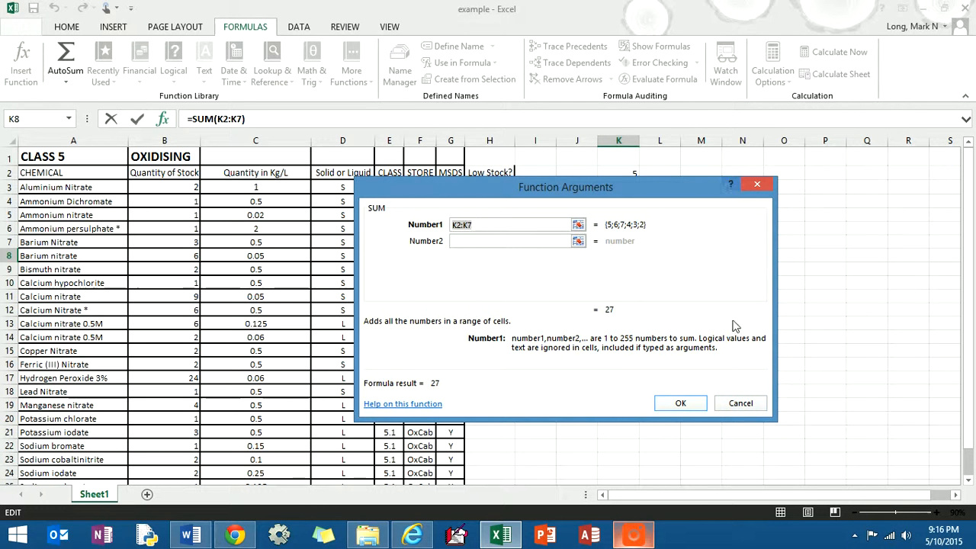
{"action": "left_click", "coordinate": [744, 407]}
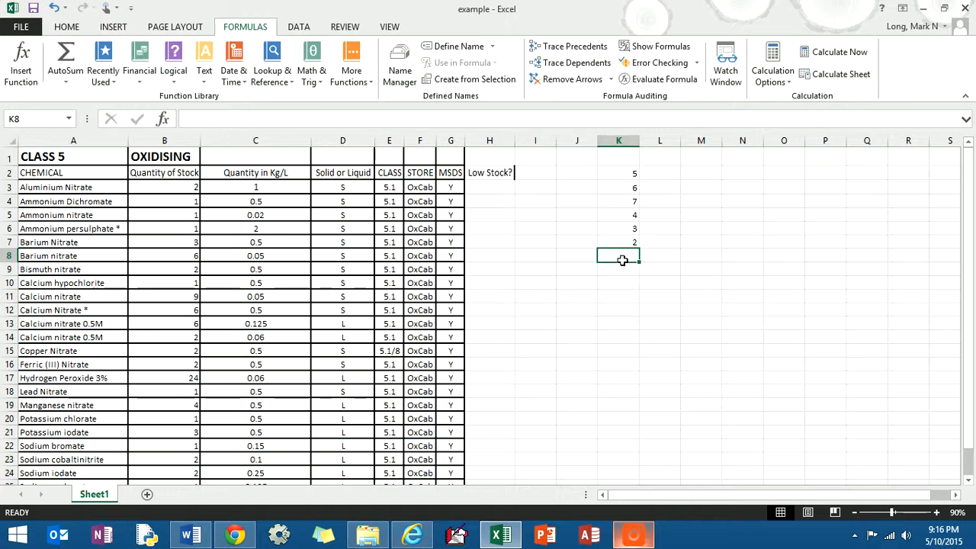
- Total the sample numbers in cell K8 with the formula =SUM(K2:K7)
{"action": "type", "text": "="}
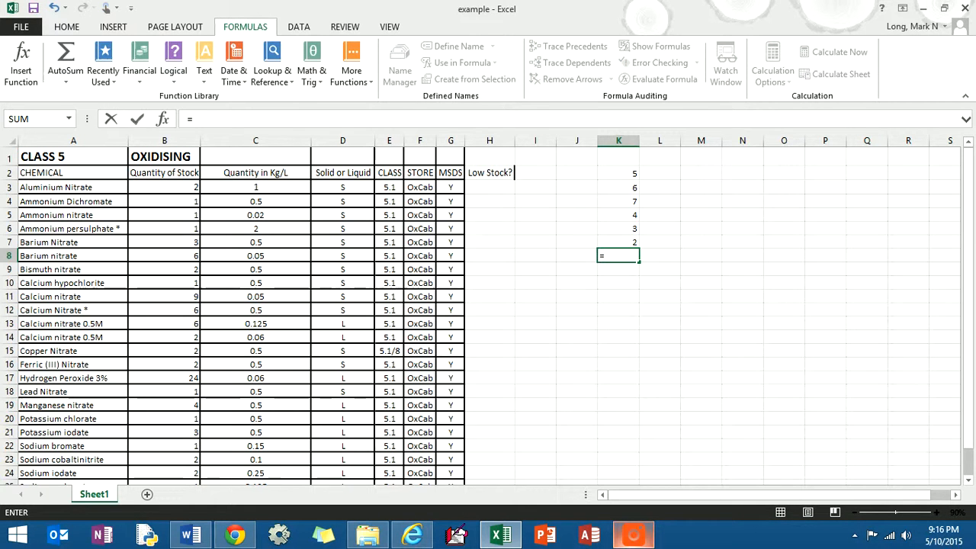
{"action": "type", "text": "SUM"}
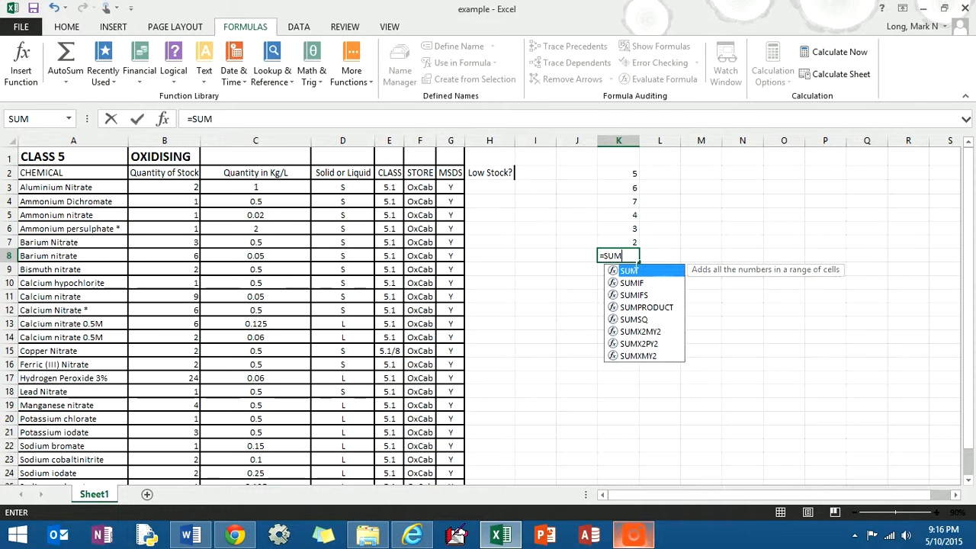
{"action": "type", "text": "("}
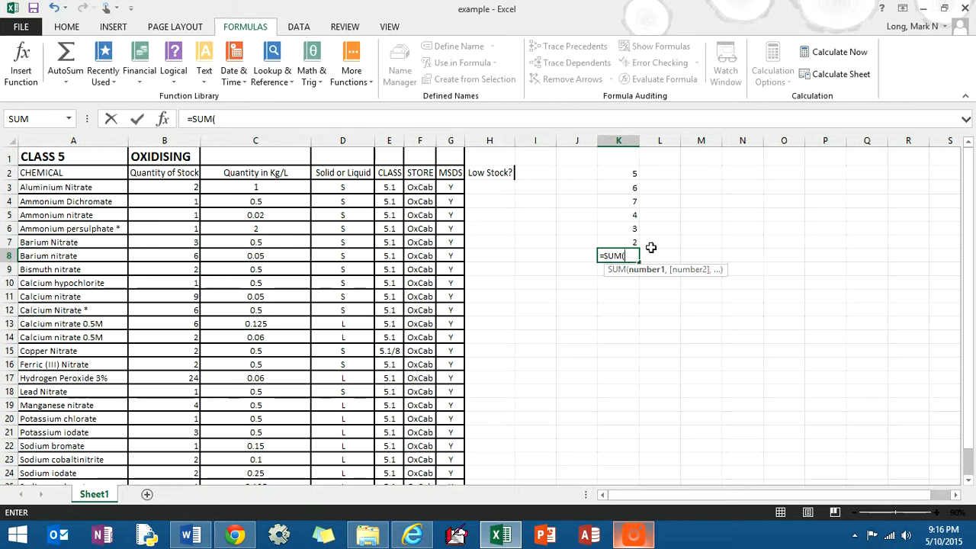
{"action": "left_click_drag", "start_coordinate": [622, 178], "coordinate": [627, 241]}
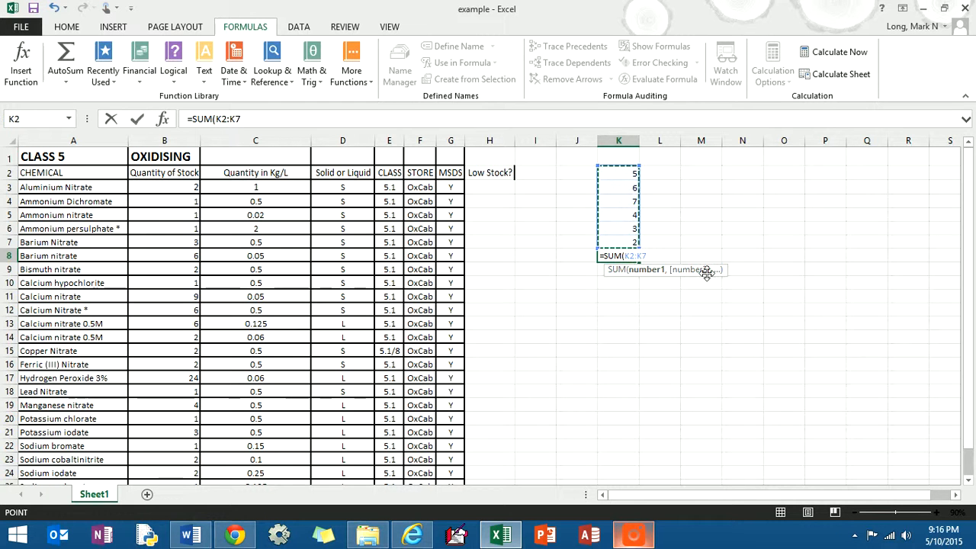
{"action": "type", "text": ")"}
{"action": "key", "text": "Return"}
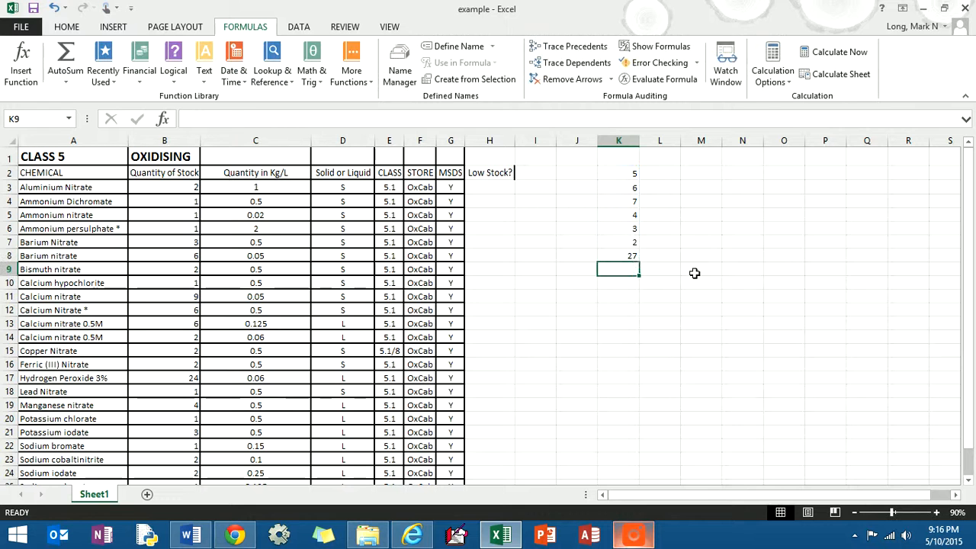
{"action": "left_click", "coordinate": [626, 257]}
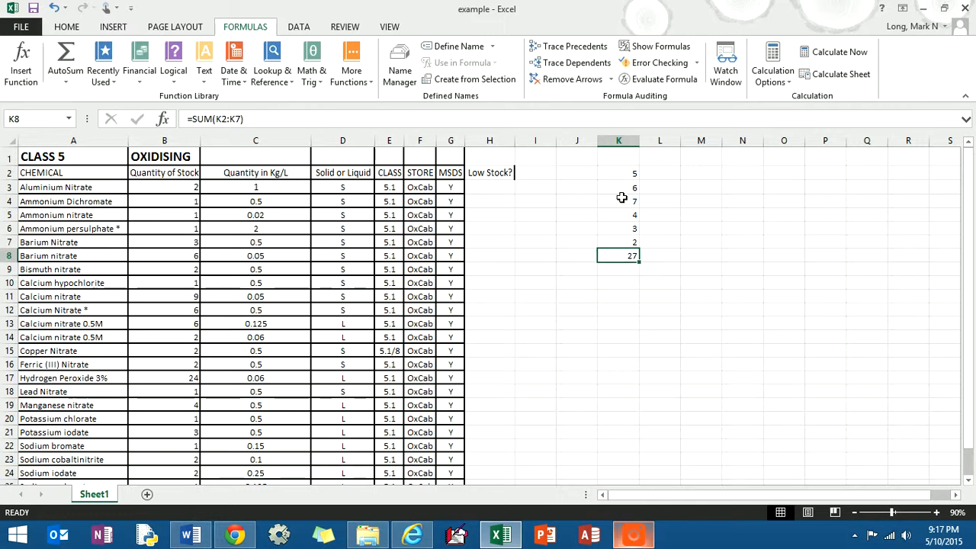
- Try to enter an AVERAGE formula in cell K9 by choosing AVERAGE from the suggestions for "=AV"
{"action": "left_click", "coordinate": [627, 271]}
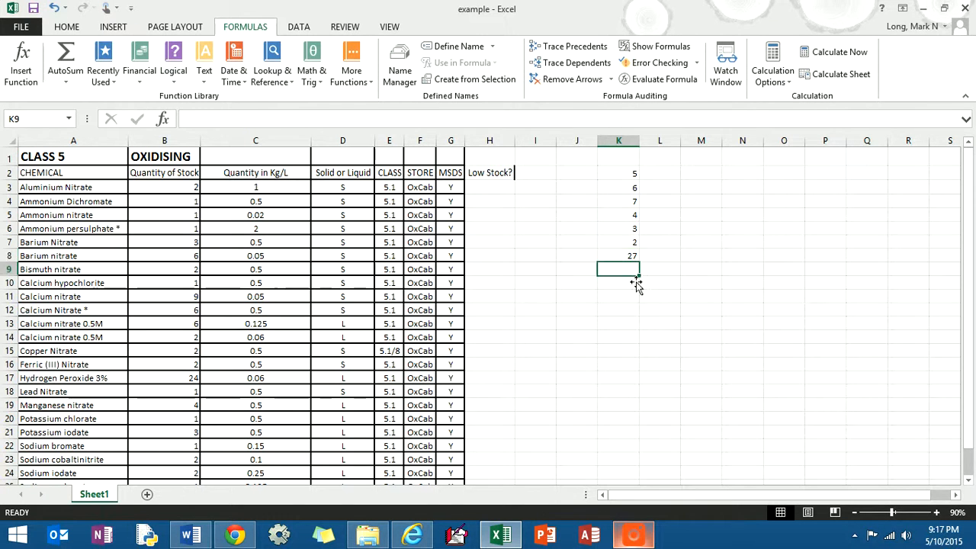
{"action": "type", "text": "=AV"}
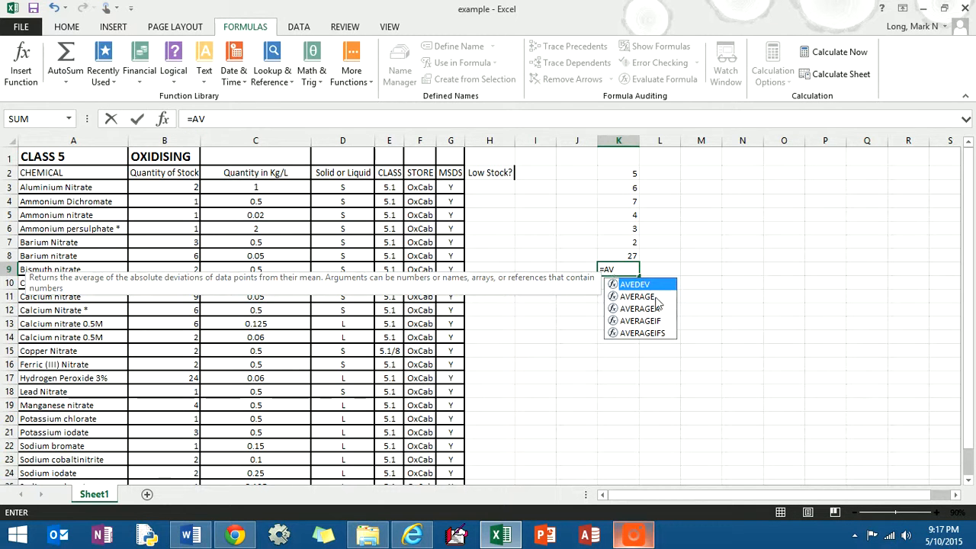
{"action": "left_click", "coordinate": [653, 297]}
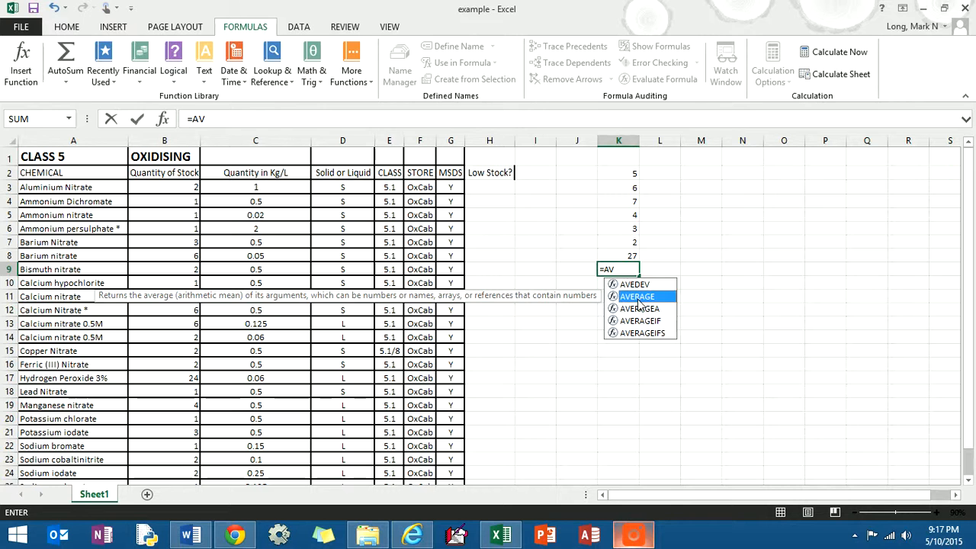
{"action": "key", "text": "Down"}
{"action": "key", "text": "Up"}
{"action": "key", "text": "Return"}
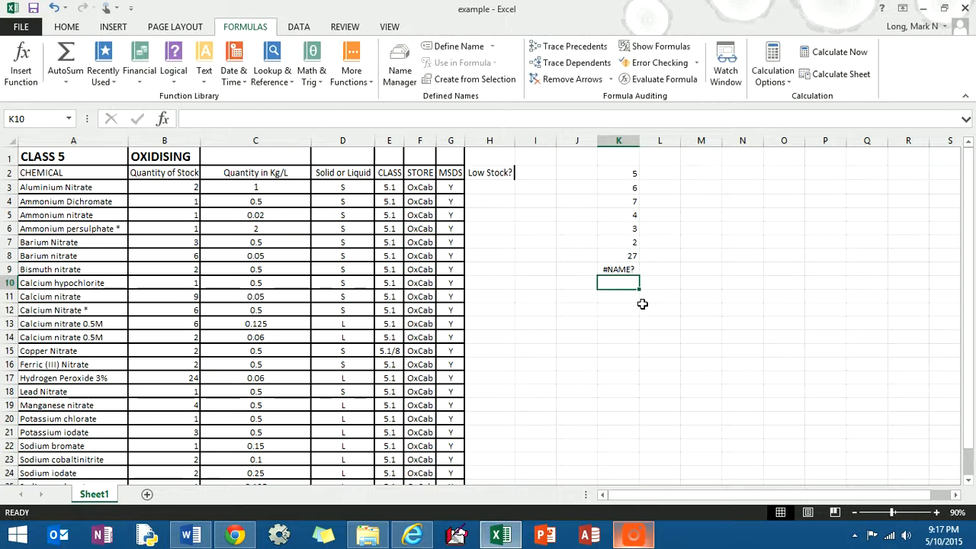
- Average the sample numbers in cell K9 with the formula =AVERAGE(K2:K7), replacing the incomplete formula there
{"action": "left_click", "coordinate": [614, 271]}
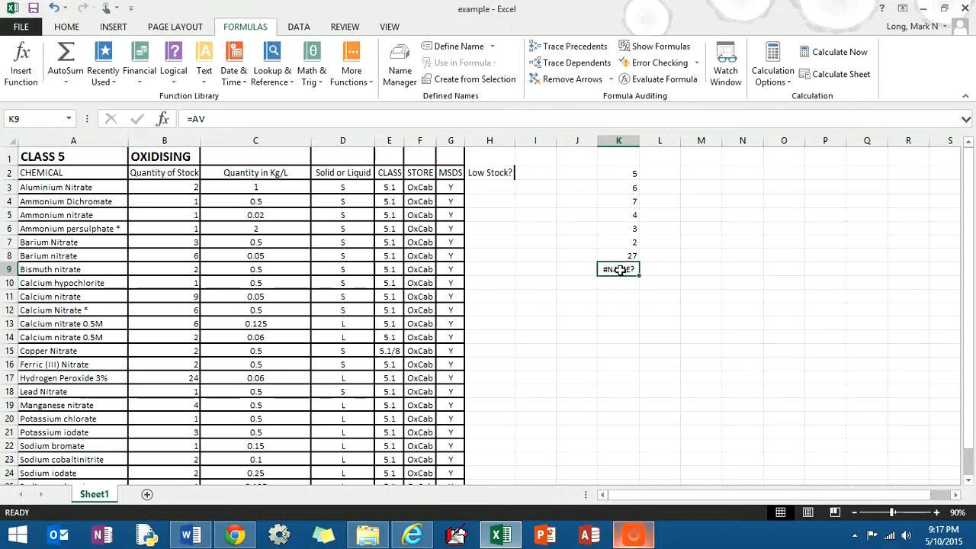
{"action": "type", "text": "=AVERAGE("}
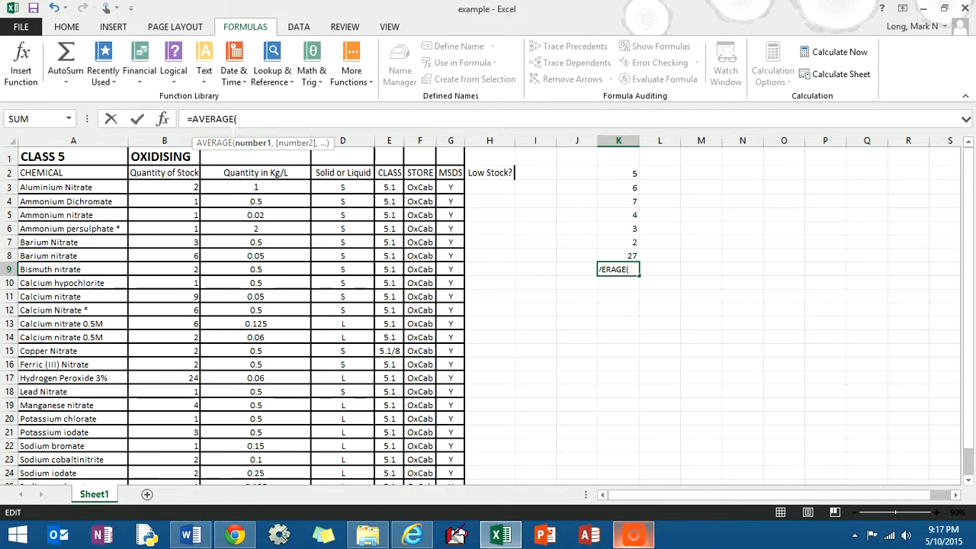
{"action": "left_click", "coordinate": [635, 175]}
{"action": "left_click_drag", "start_coordinate": [635, 176], "coordinate": [627, 244]}
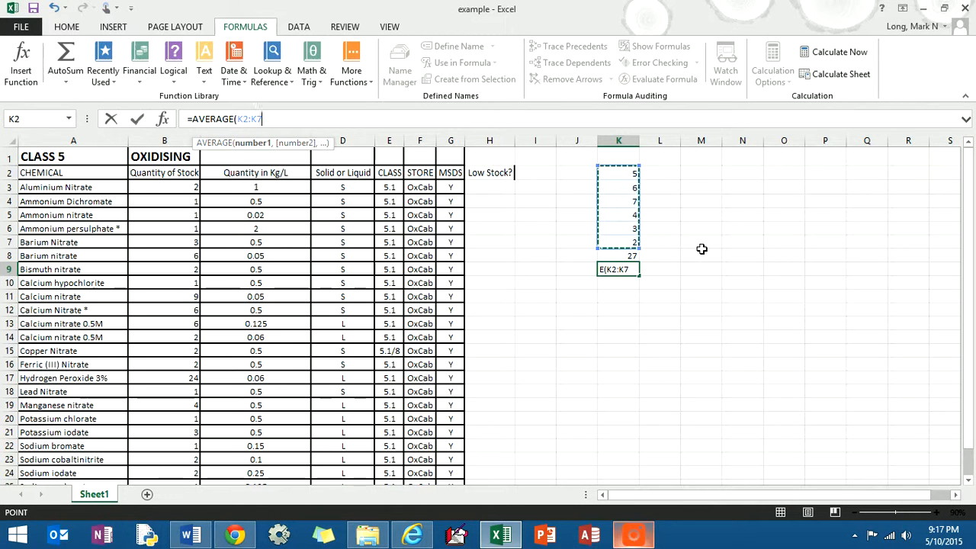
{"action": "type", "text": ")"}
{"action": "key", "text": "Return"}
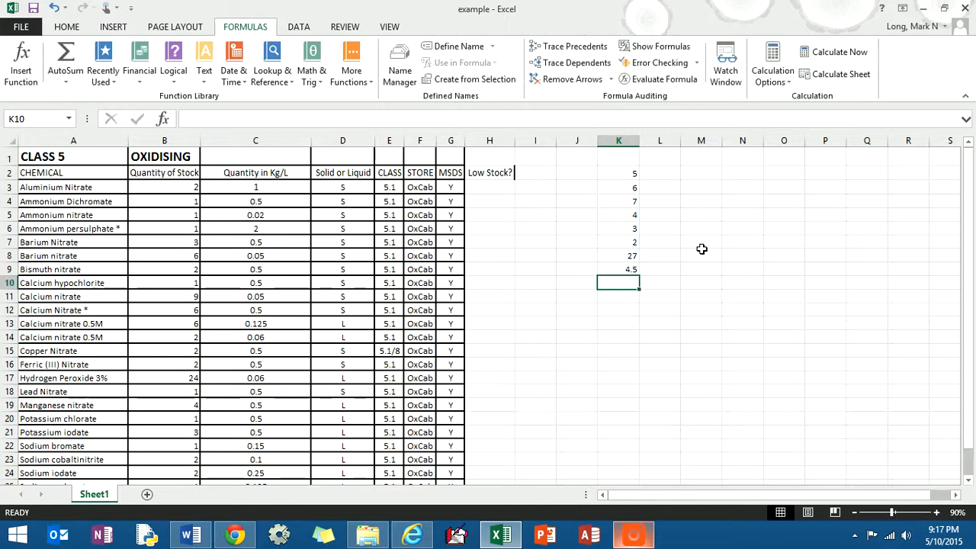
- Preview the Number format with two decimal places for the average in cell K9, but keep the cell's General format
{"action": "left_click", "coordinate": [635, 271]}
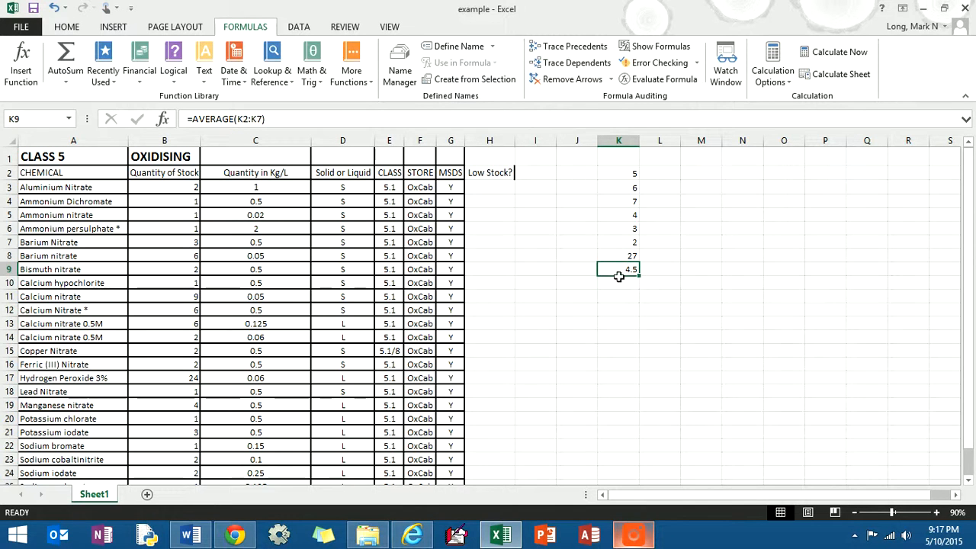
{"action": "right_click", "coordinate": [618, 277]}
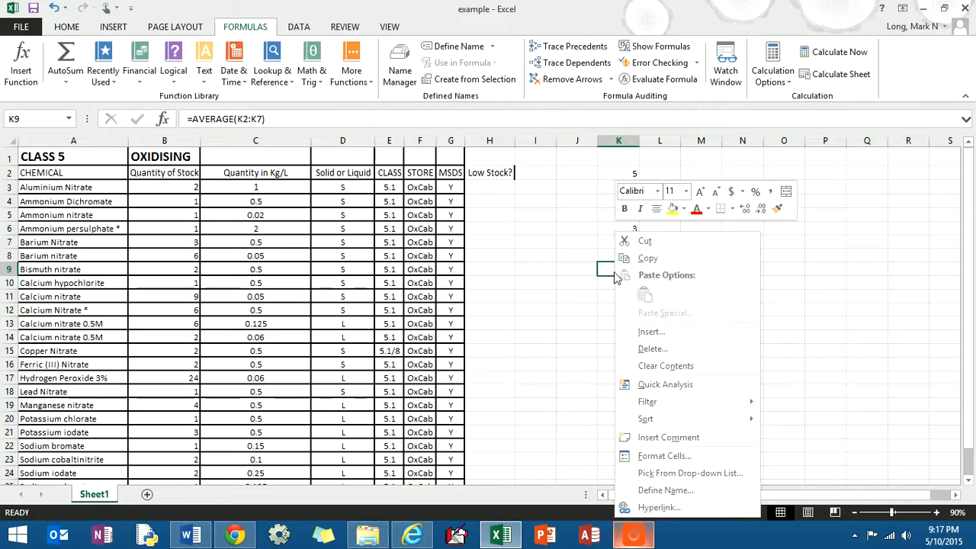
{"action": "left_click", "coordinate": [675, 456]}
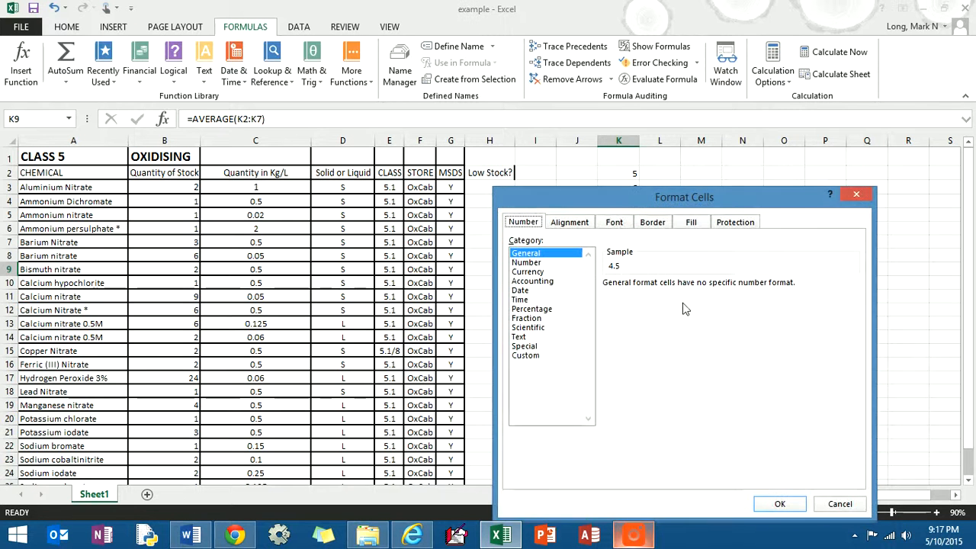
{"action": "left_click_drag", "start_coordinate": [628, 206], "coordinate": [806, 265]}
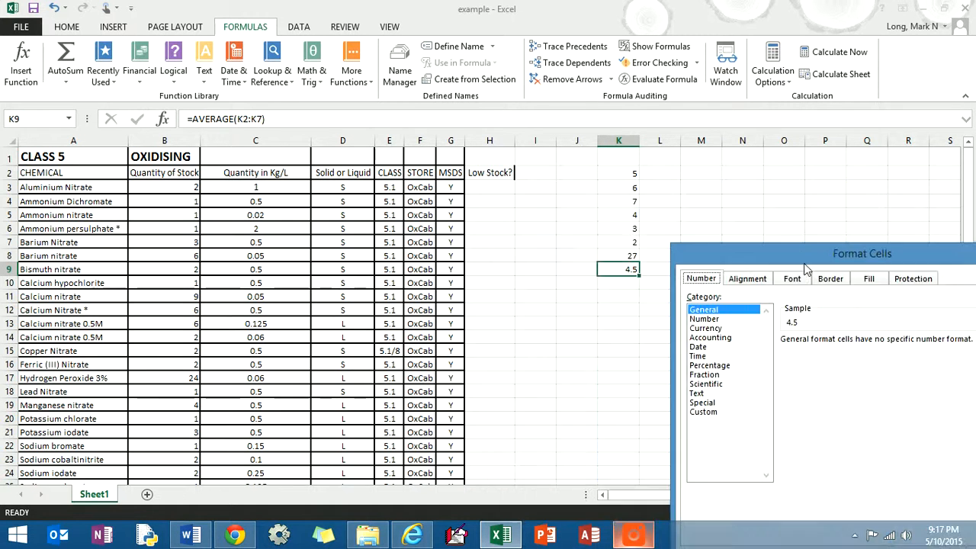
{"action": "left_click", "coordinate": [713, 319]}
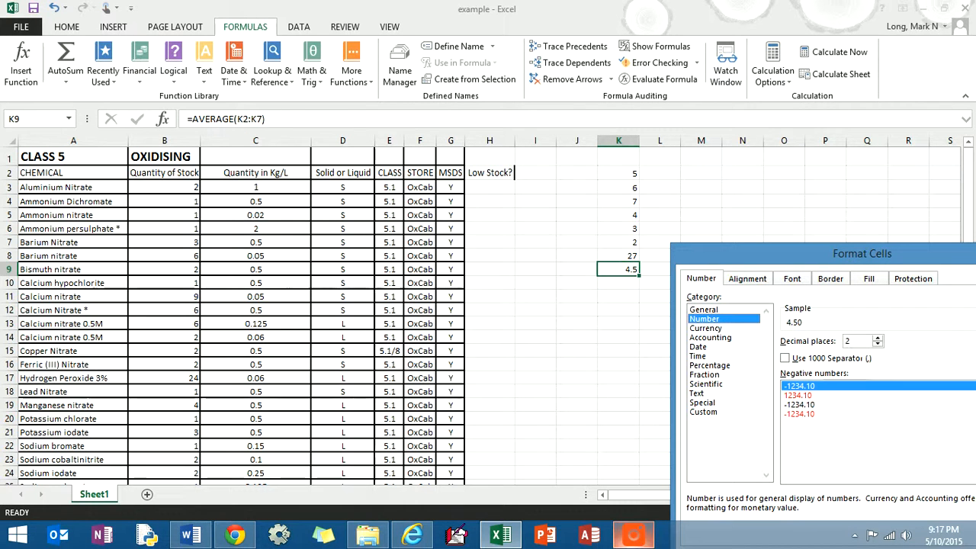
{"action": "left_click_drag", "start_coordinate": [834, 253], "coordinate": [747, 157]}
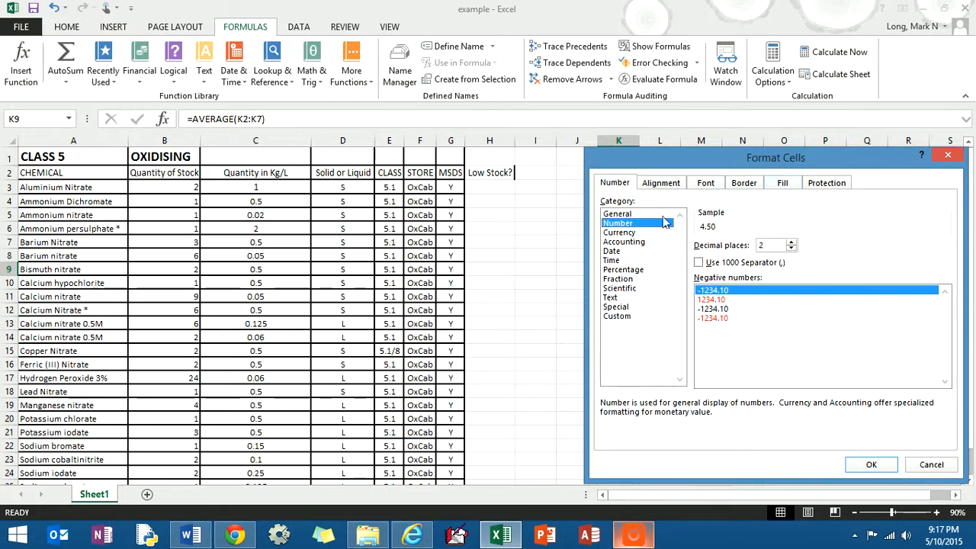
{"action": "left_click", "coordinate": [628, 214]}
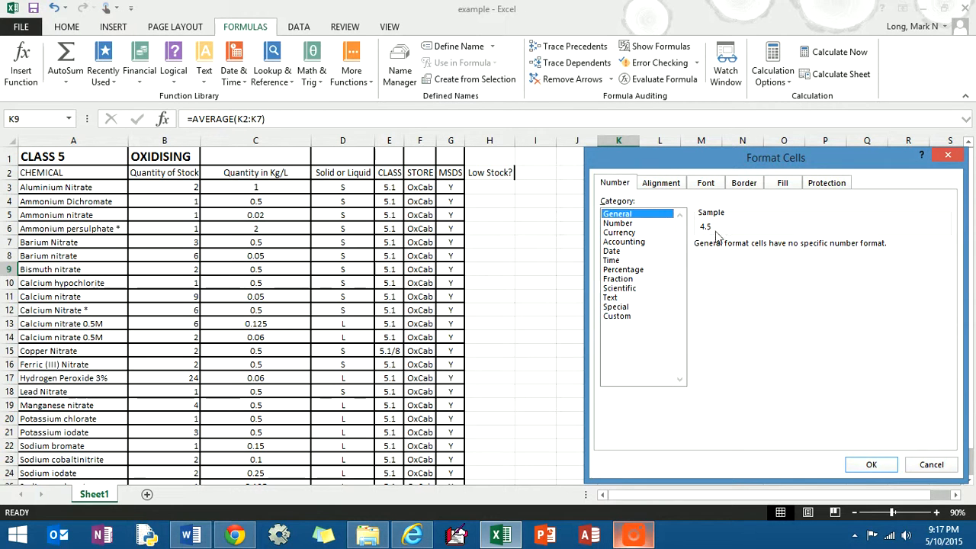
{"action": "left_click", "coordinate": [875, 466]}
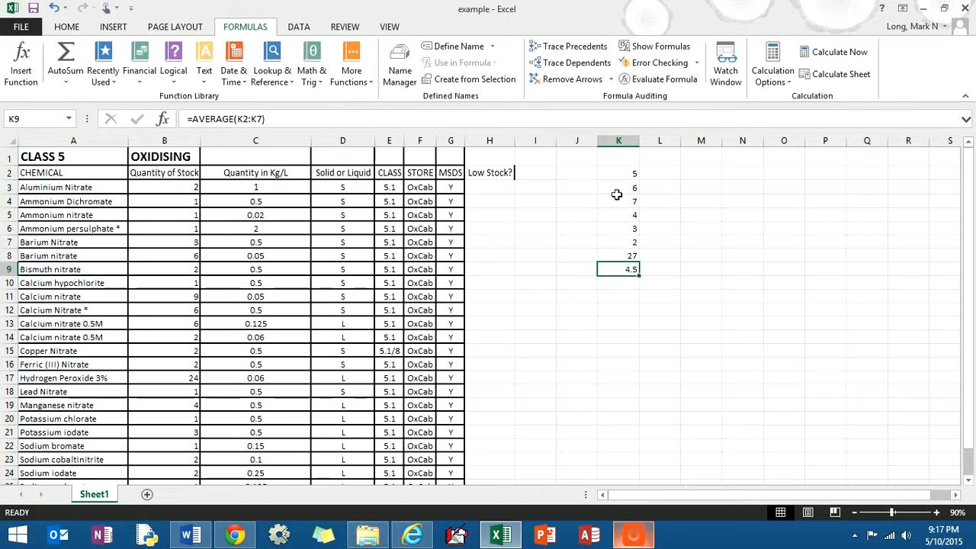
- Insert an IF function in cell H3 under Low Stock? and open its logical test for cell selection
{"action": "left_click", "coordinate": [502, 194]}
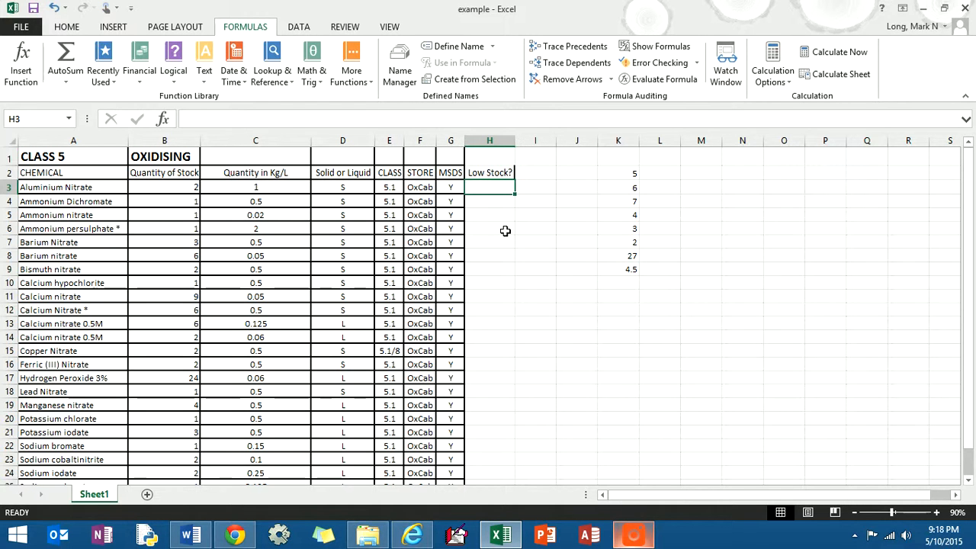
{"action": "left_click", "coordinate": [21, 84]}
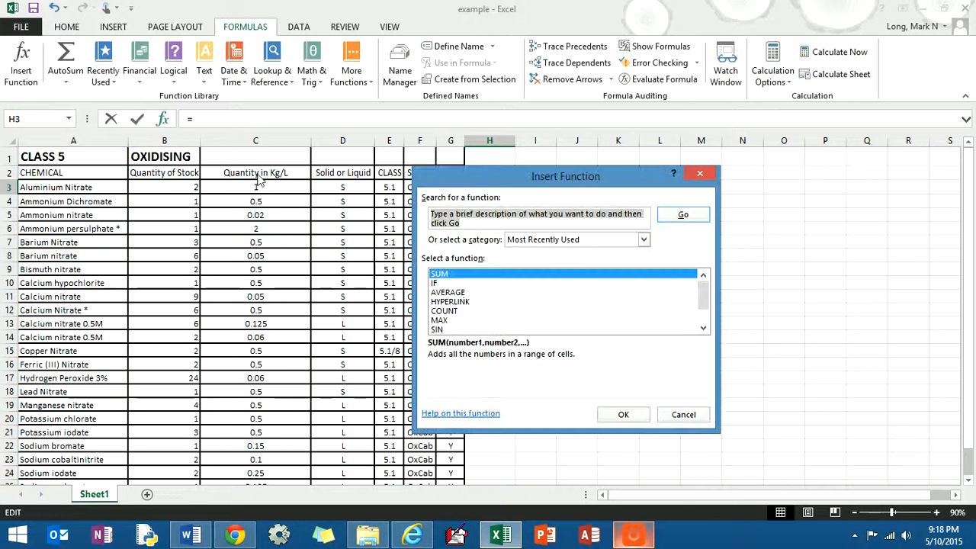
{"action": "left_click", "coordinate": [461, 283]}
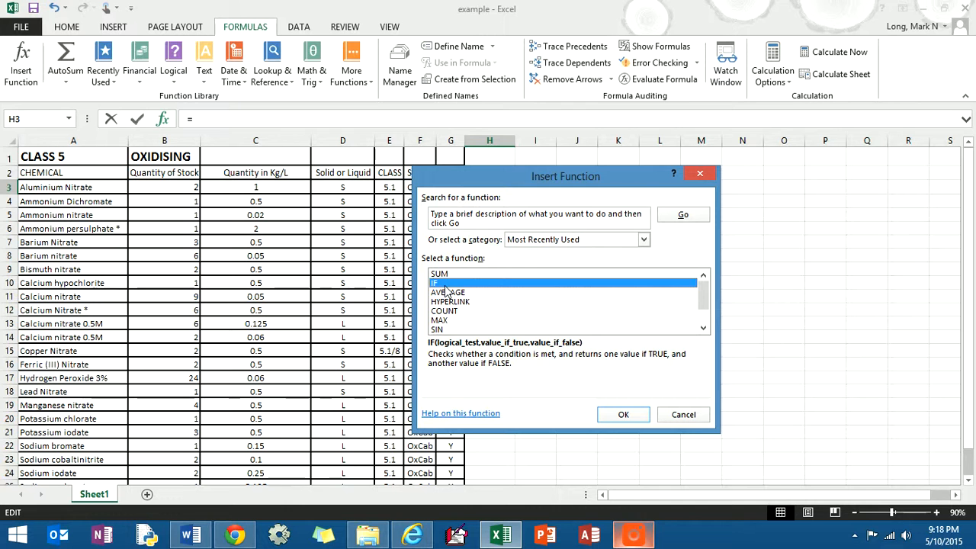
{"action": "left_click_drag", "start_coordinate": [531, 177], "coordinate": [591, 220]}
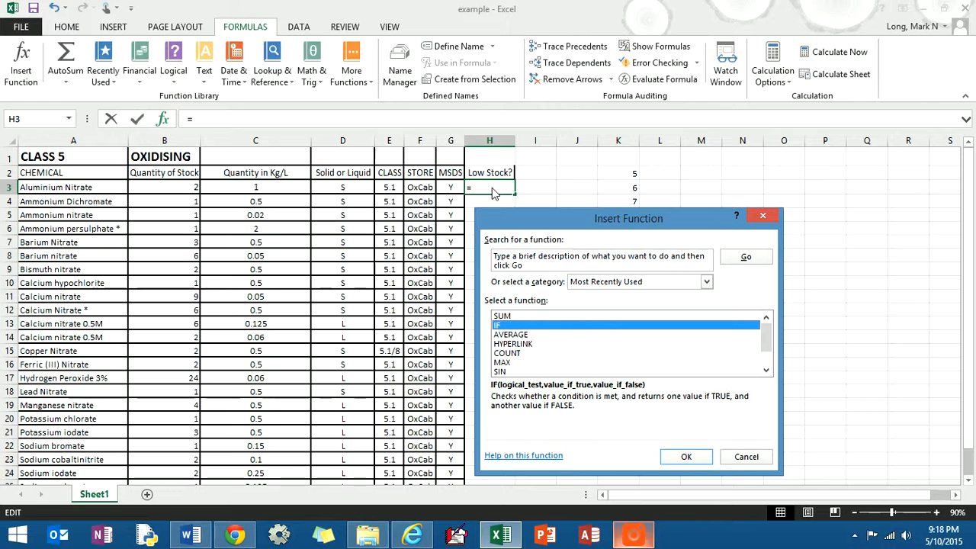
{"action": "left_click", "coordinate": [686, 457]}
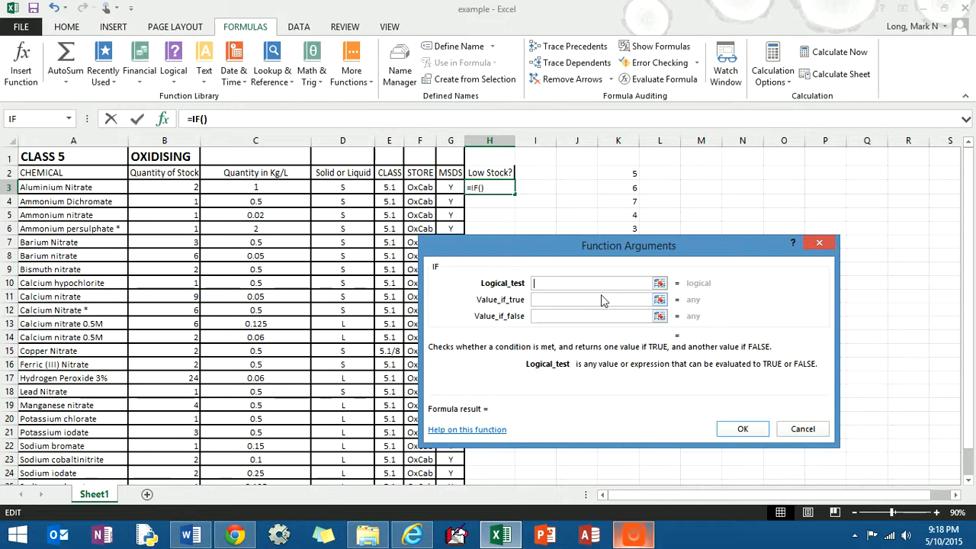
{"action": "left_click", "coordinate": [658, 284]}
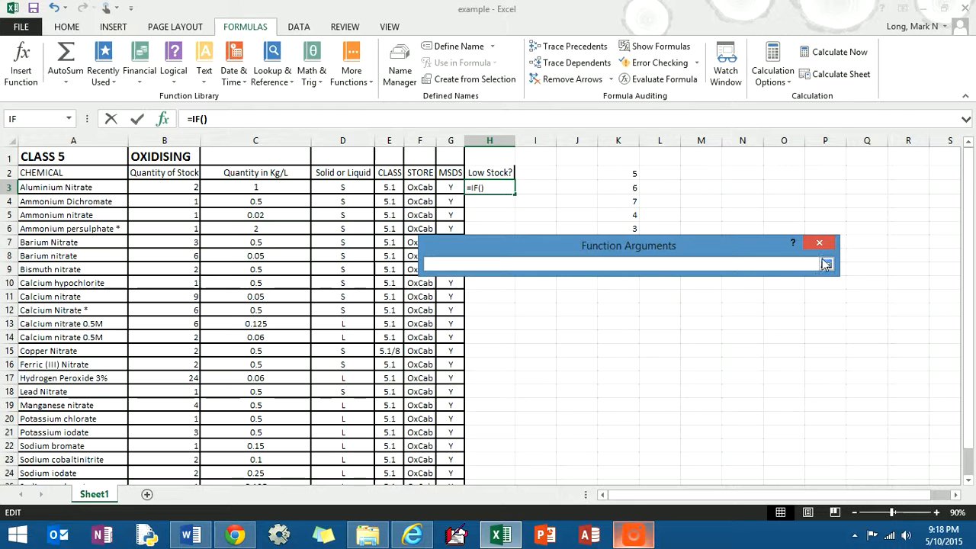